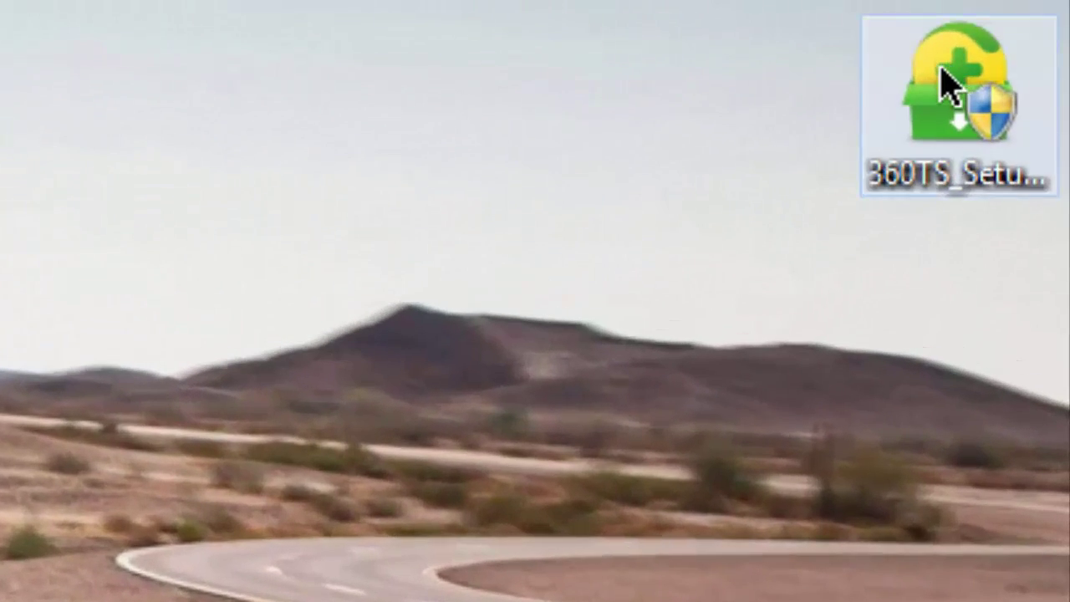
# Run the 360 Total Security setup, check the install folder options, install with the default settings and start the program
pyautogui.doubleClick(944, 84)
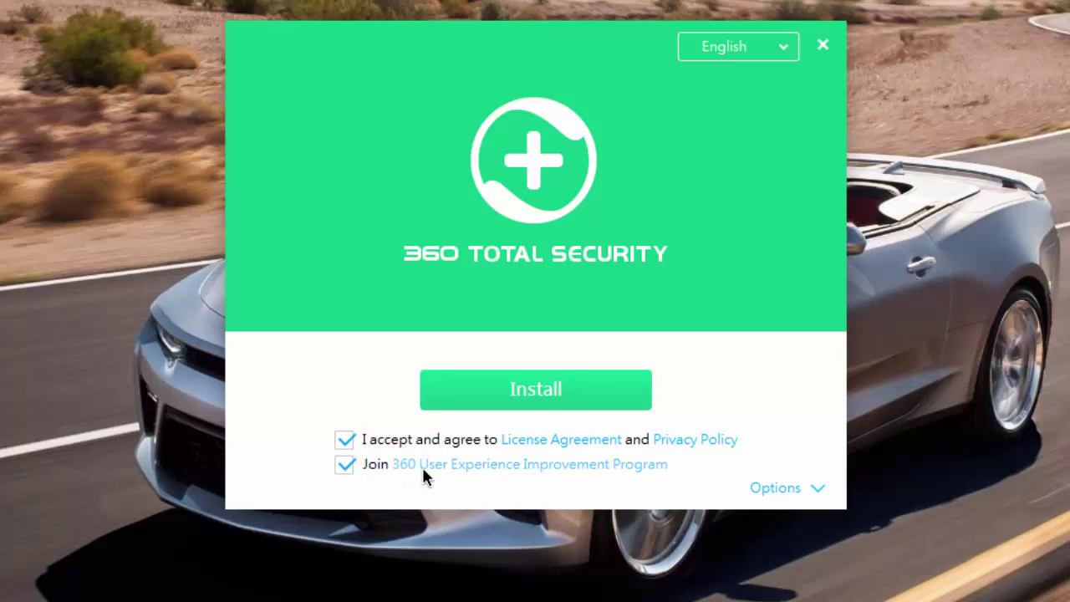
pyautogui.click(777, 486)
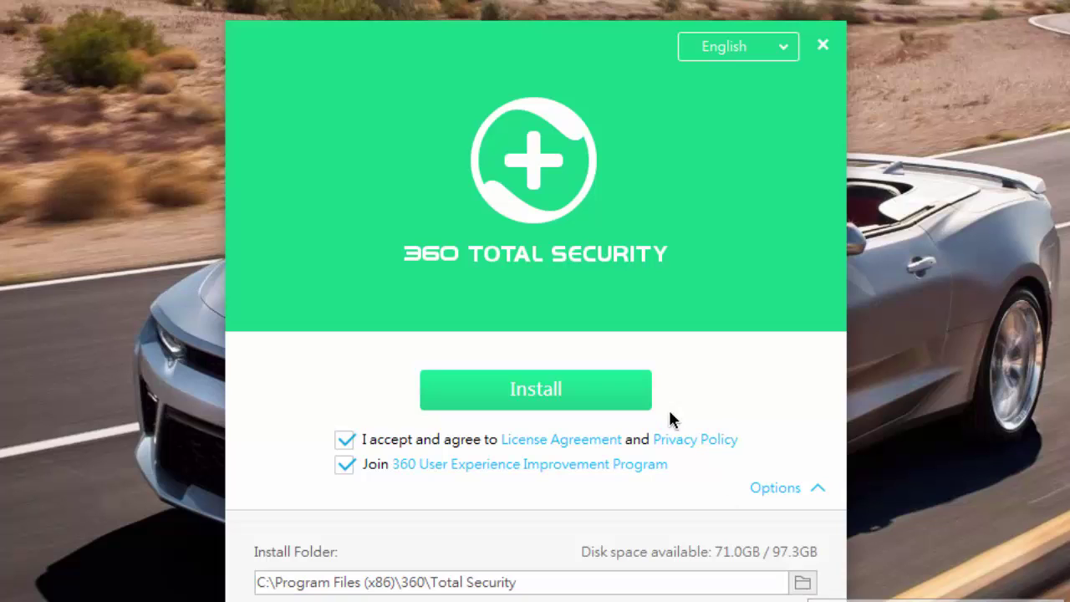
pyautogui.click(596, 405)
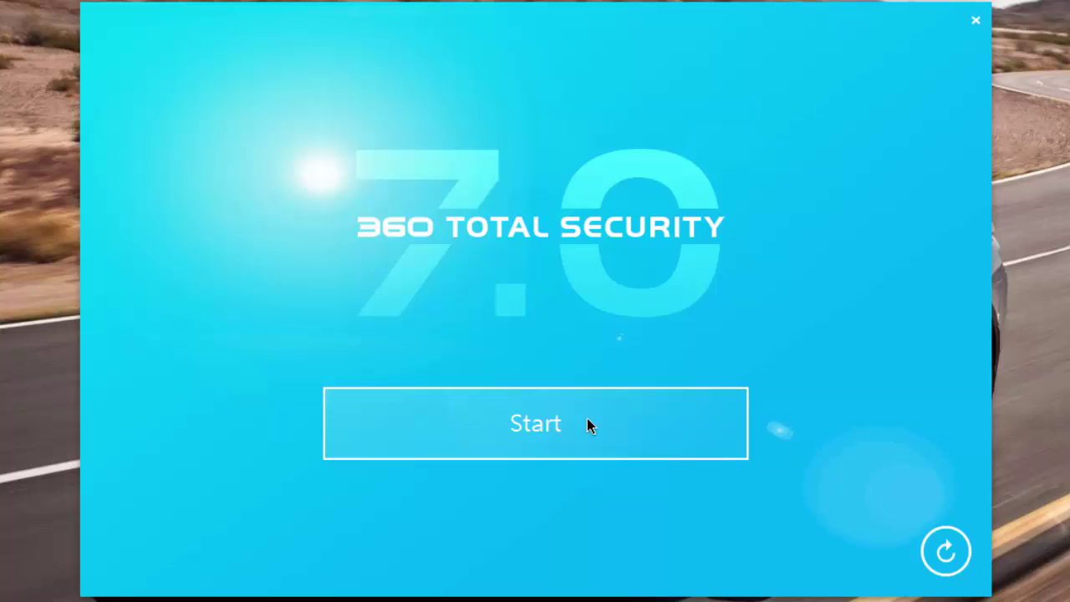
pyautogui.click(586, 420)
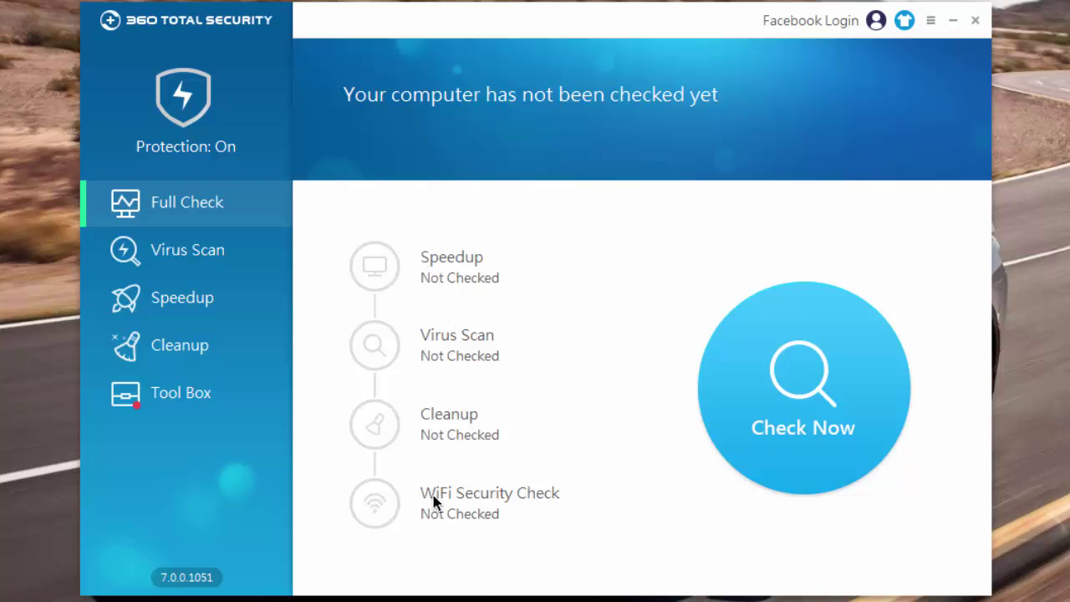
# Run a full check of the computer and review the detailed list of Speedup, Virus Scan and Cleanup findings
pyautogui.click(796, 390)
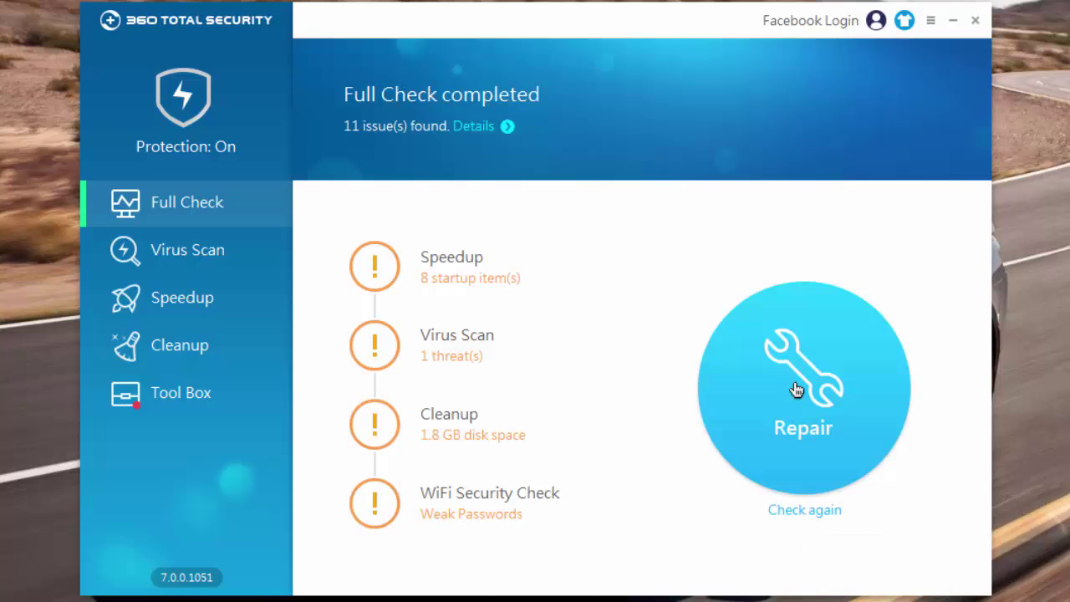
pyautogui.click(484, 131)
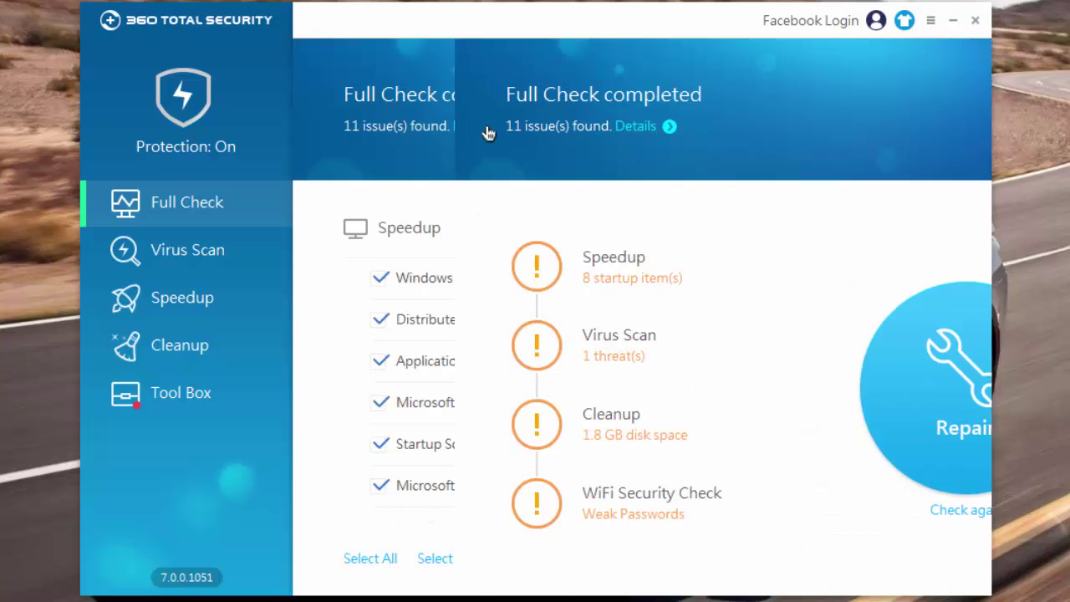
pyautogui.scroll(-3, 519, 281)
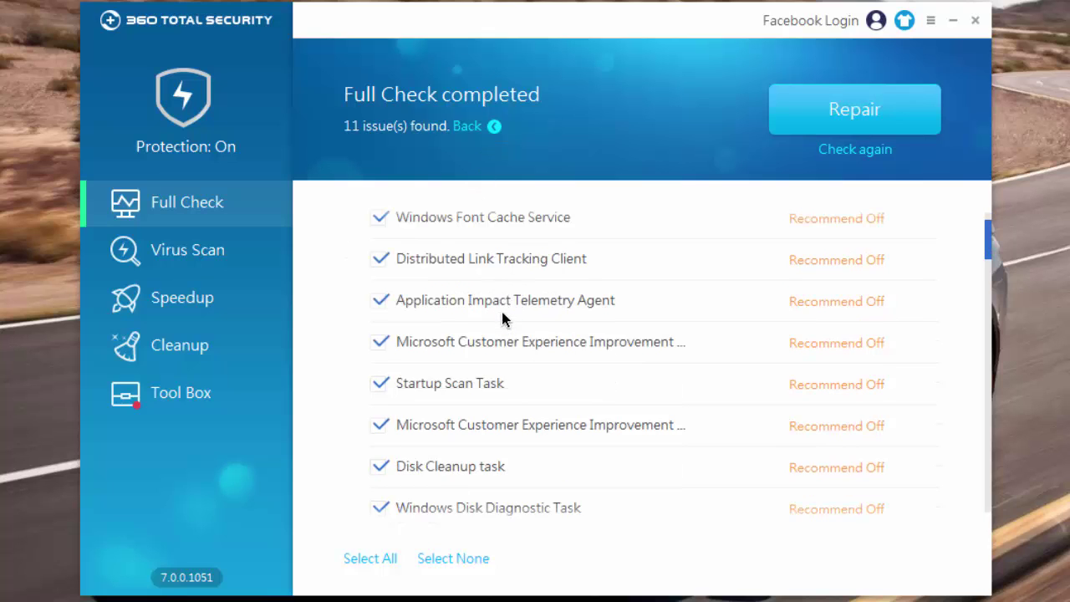
pyautogui.scroll(-2, 488, 427)
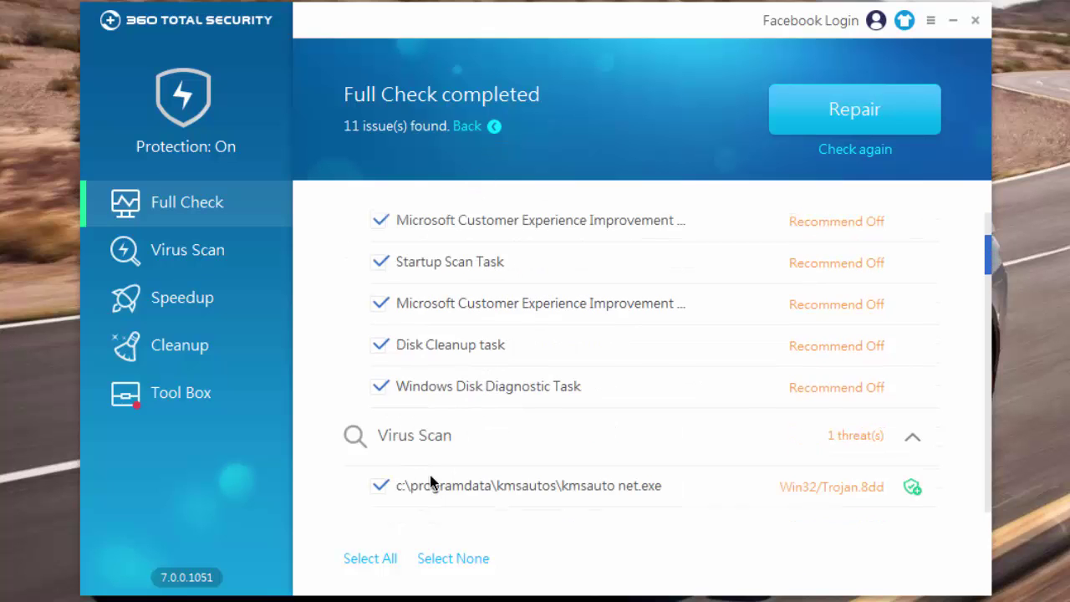
pyautogui.scroll(-5, 418, 402)
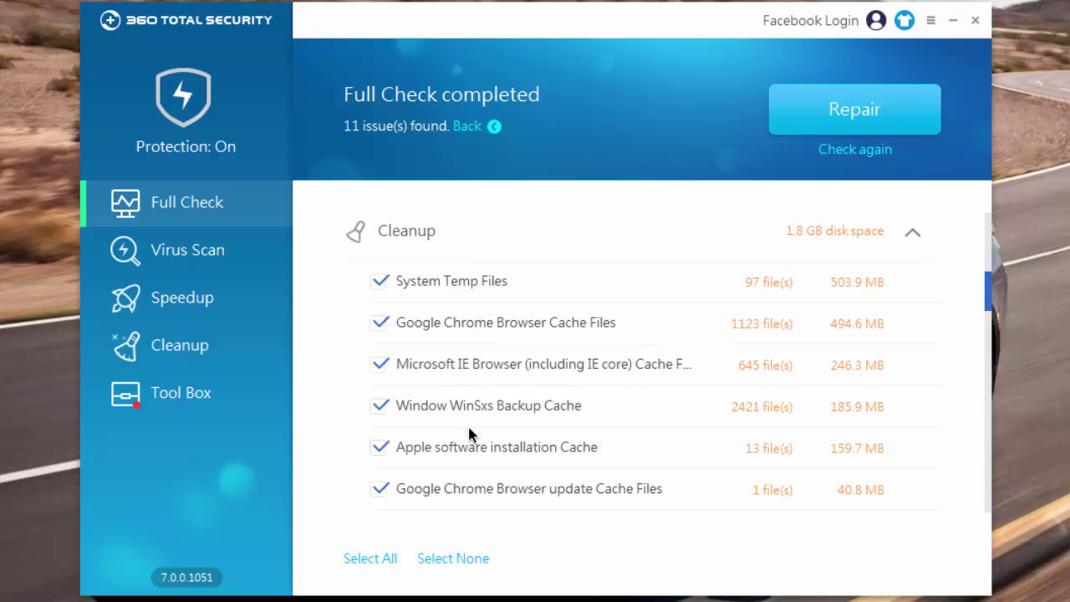
pyautogui.scroll(-3, 459, 468)
pyautogui.scroll(-3, 461, 491)
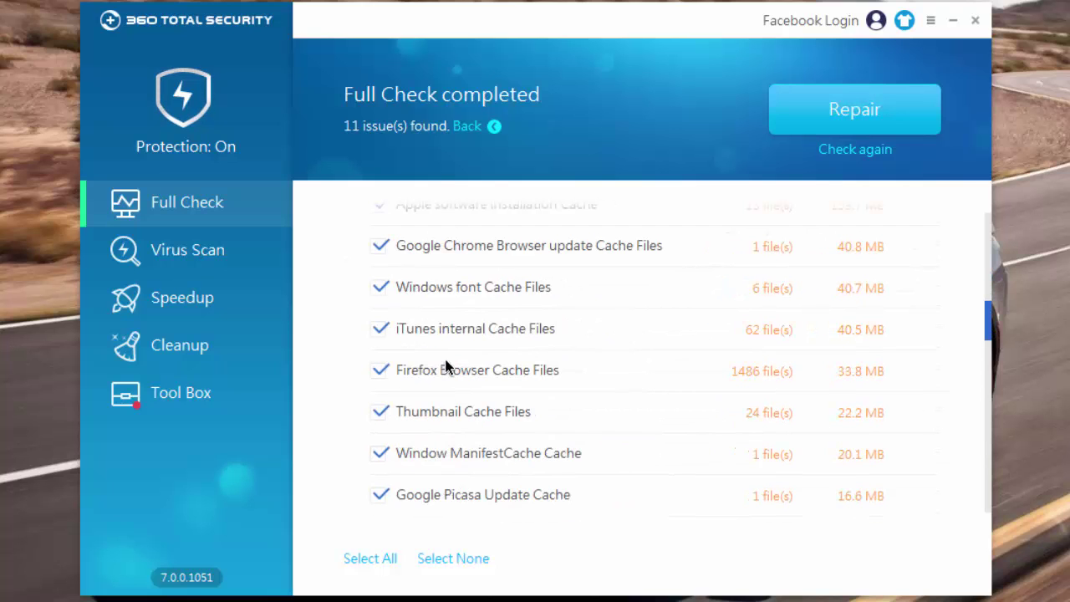
pyautogui.scroll(-12, 443, 459)
pyautogui.scroll(-10, 458, 476)
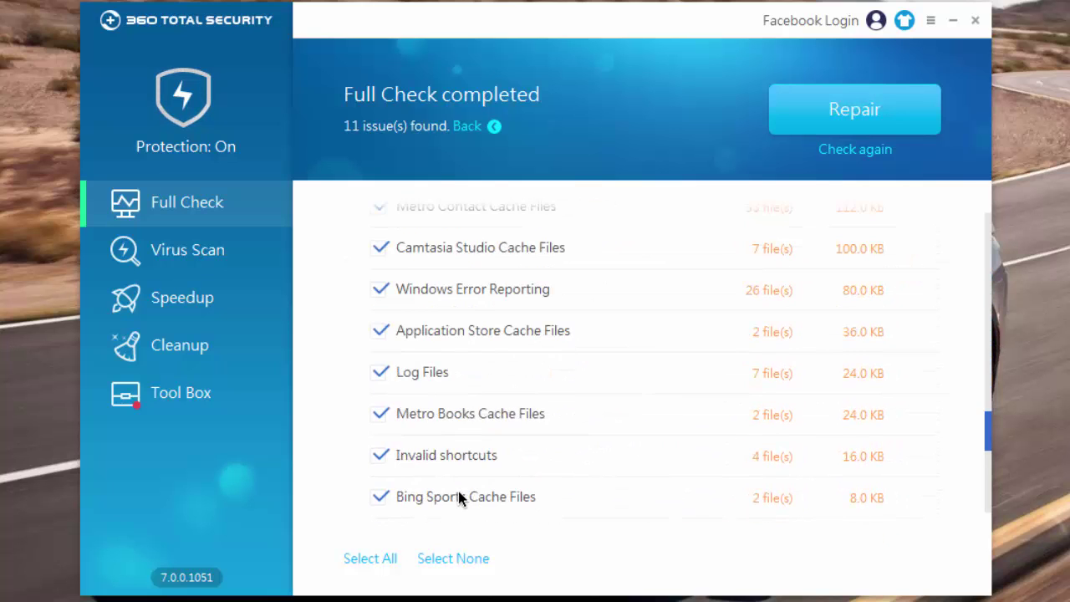
# Repair the selected Speedup and Cleanup issues and skip the WiFi weak-password fix
pyautogui.click(884, 107)
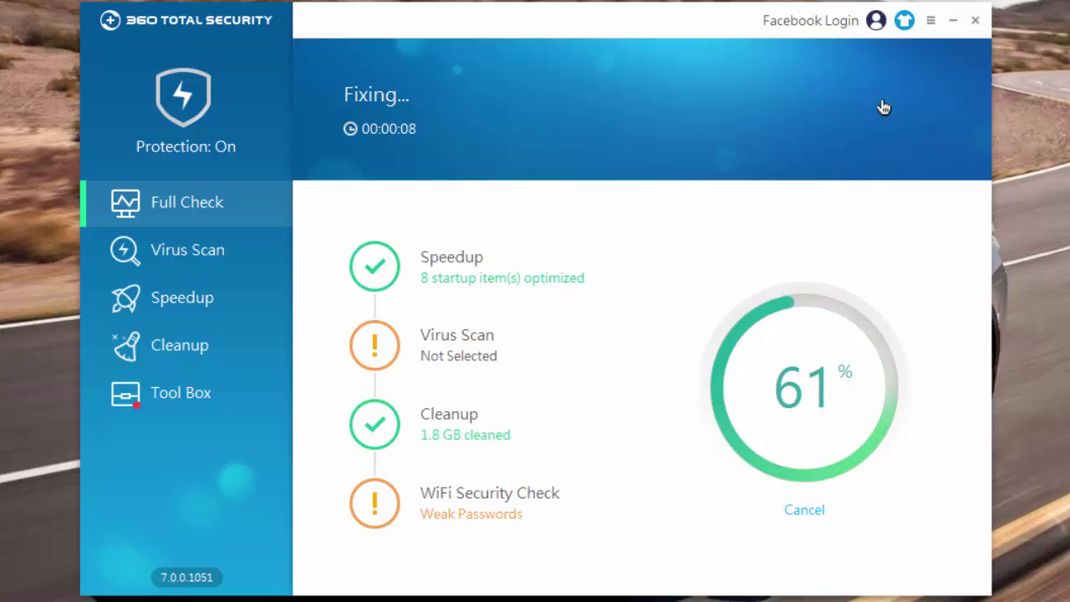
pyautogui.click(611, 462)
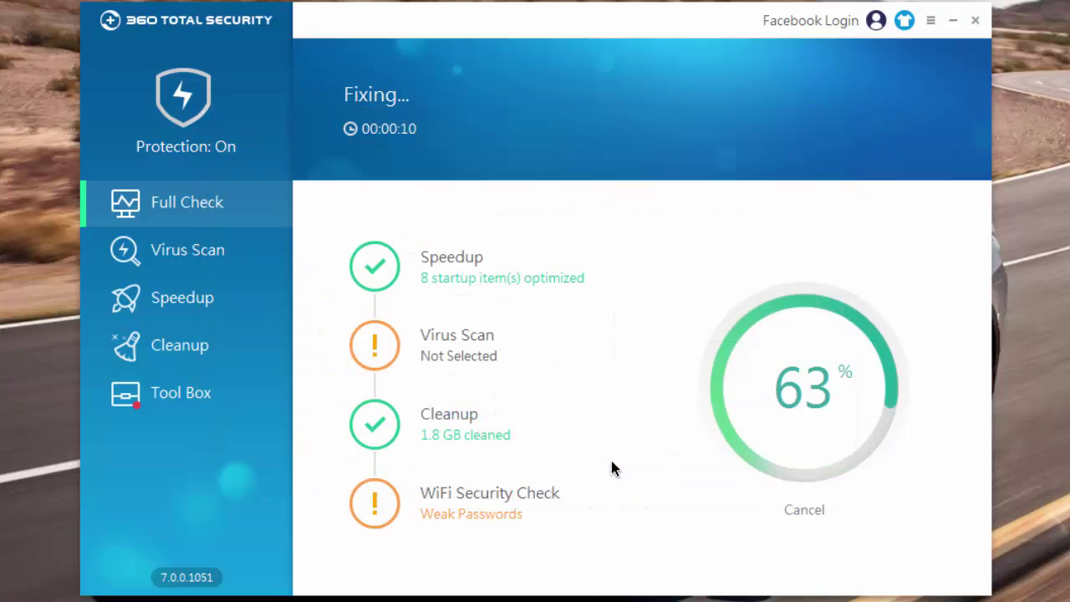
pyautogui.click(750, 475)
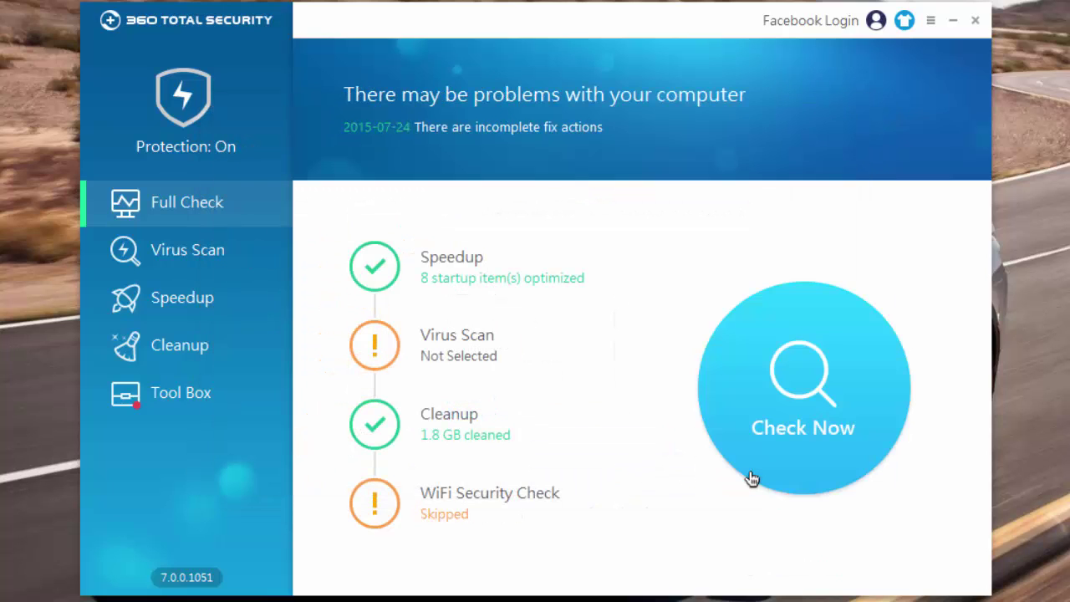
# Skip the Multi-Engine Protection introduction in Virus Scan and look over the available scan types
pyautogui.click(186, 254)
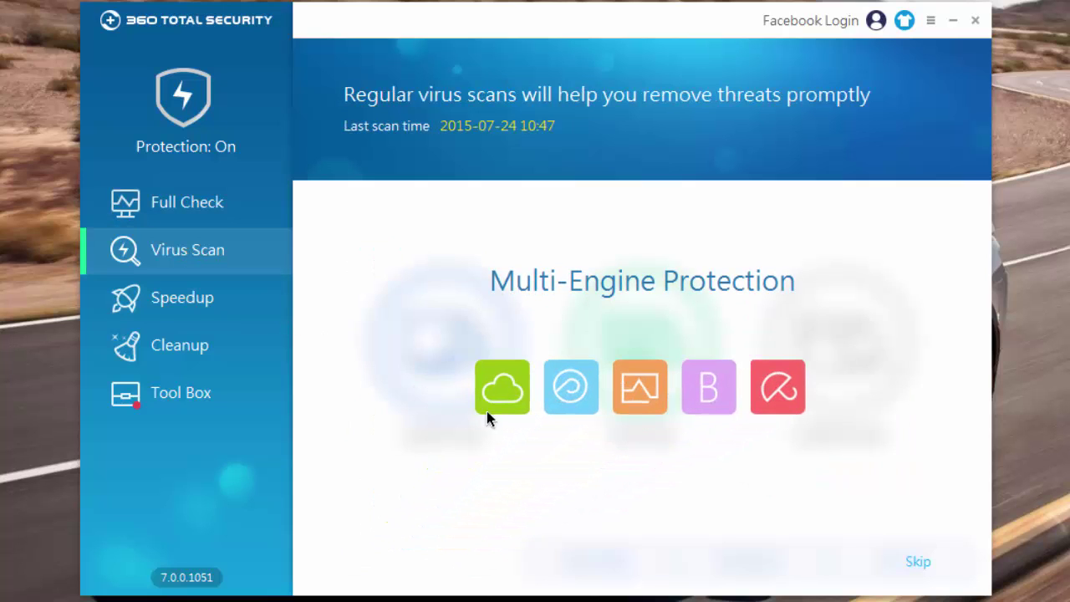
pyautogui.click(919, 563)
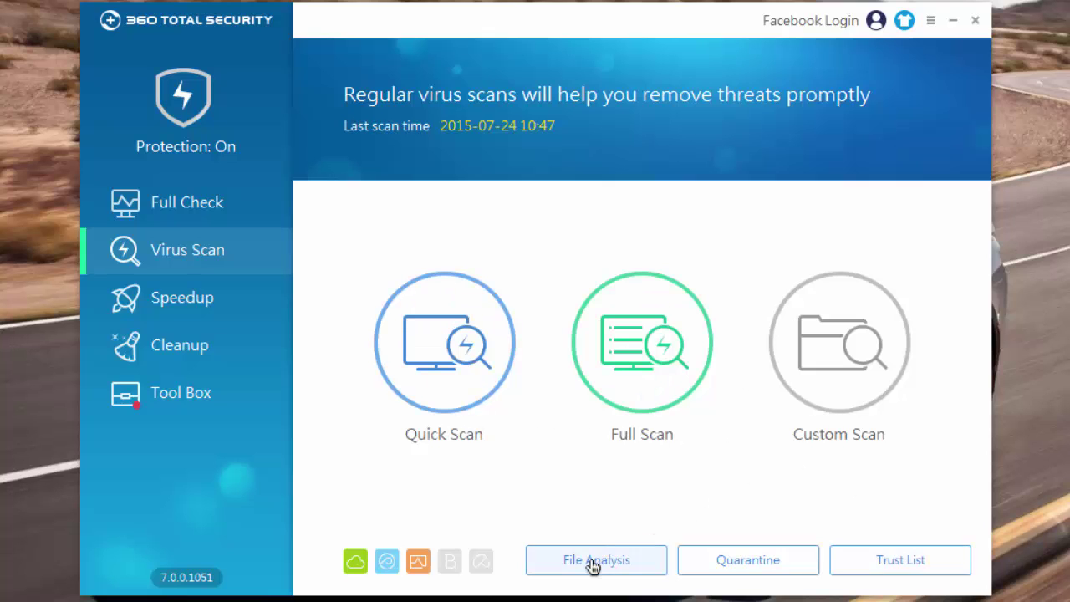
# Select all optional items in Easy Speedup, optimize them and look through the optimized entries
pyautogui.click(158, 301)
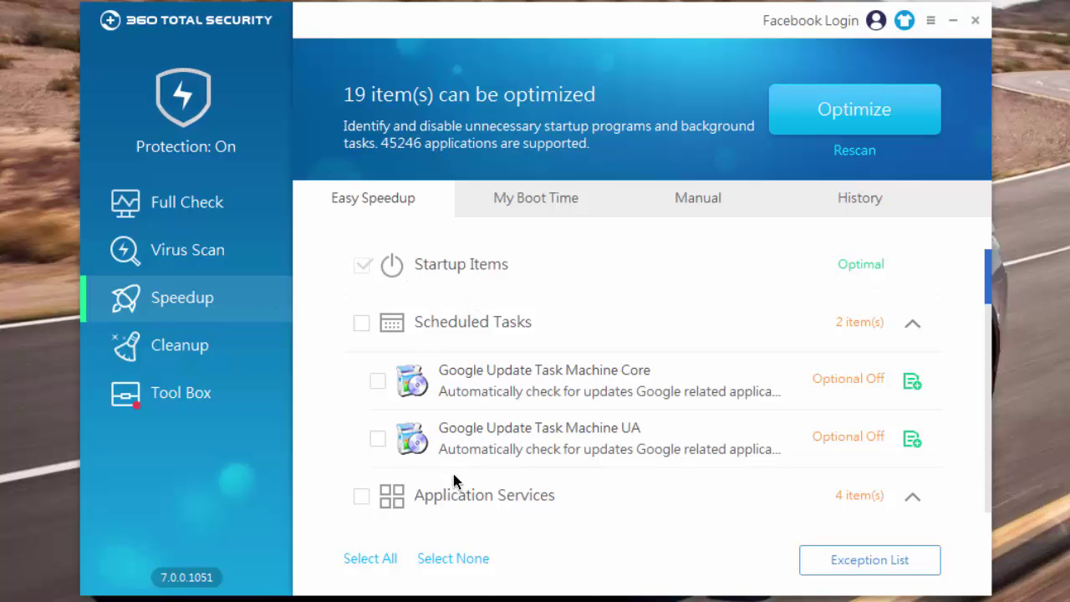
pyautogui.click(370, 559)
pyautogui.click(882, 112)
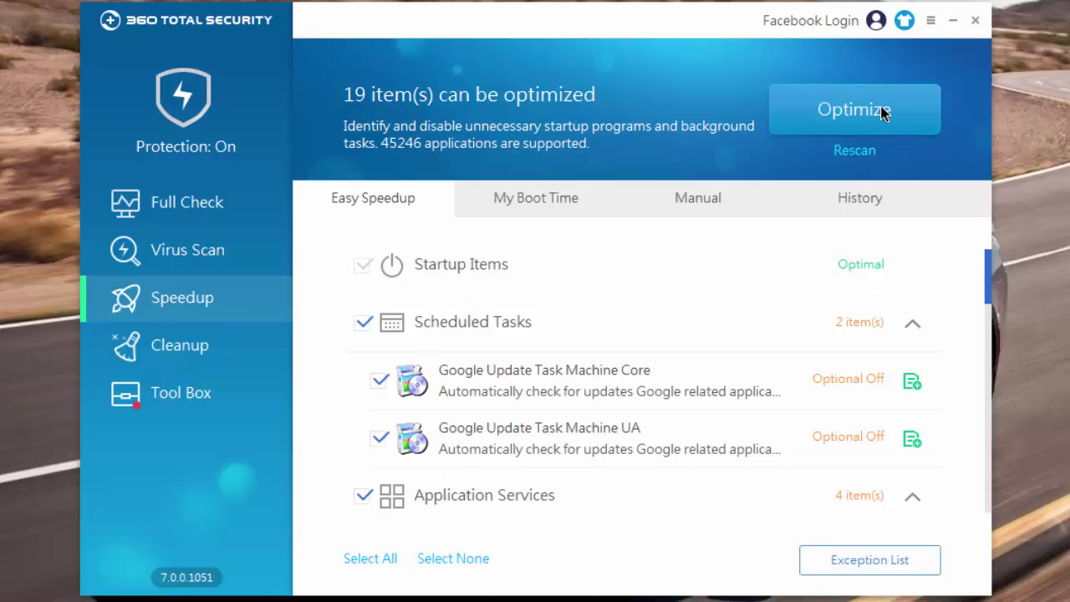
pyautogui.scroll(-10, 520, 306)
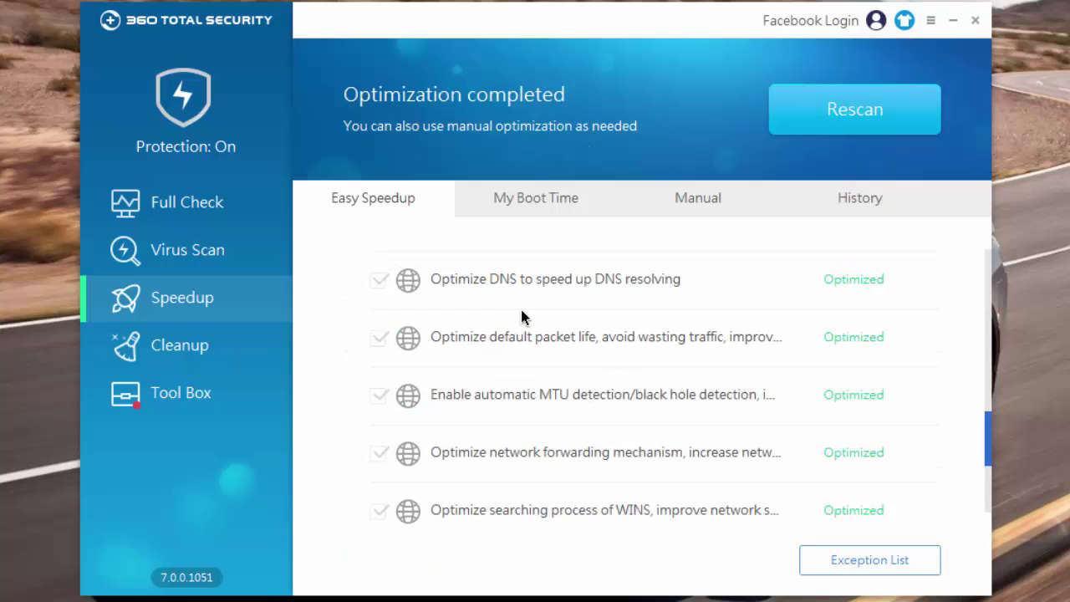
# Look over the Cleanup categories and start installing GlassWire Firewall from the Tool Box
pyautogui.click(191, 345)
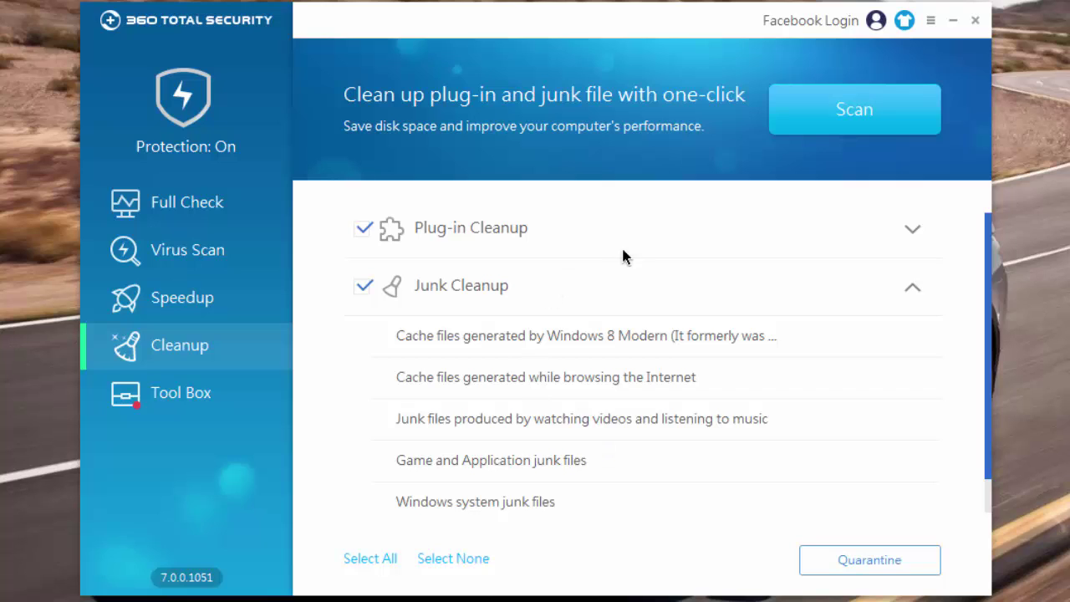
pyautogui.click(198, 399)
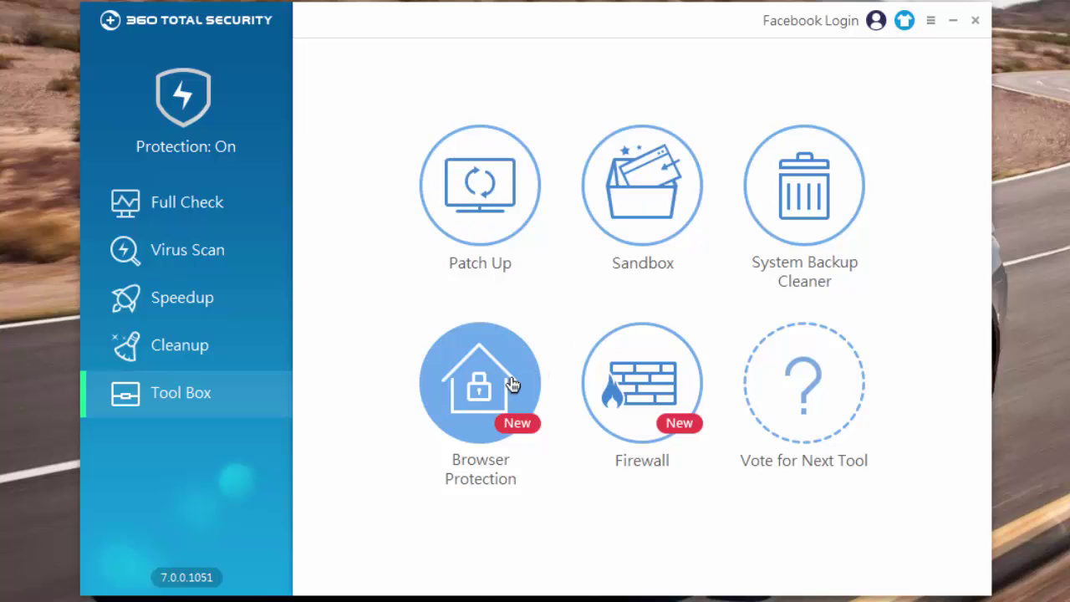
pyautogui.click(646, 399)
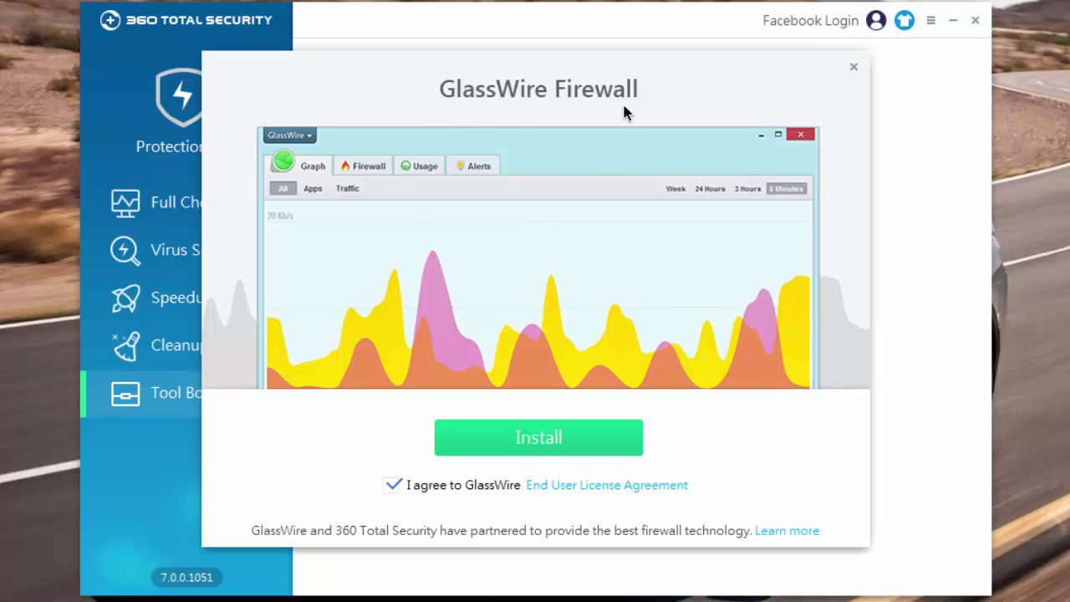
pyautogui.click(547, 448)
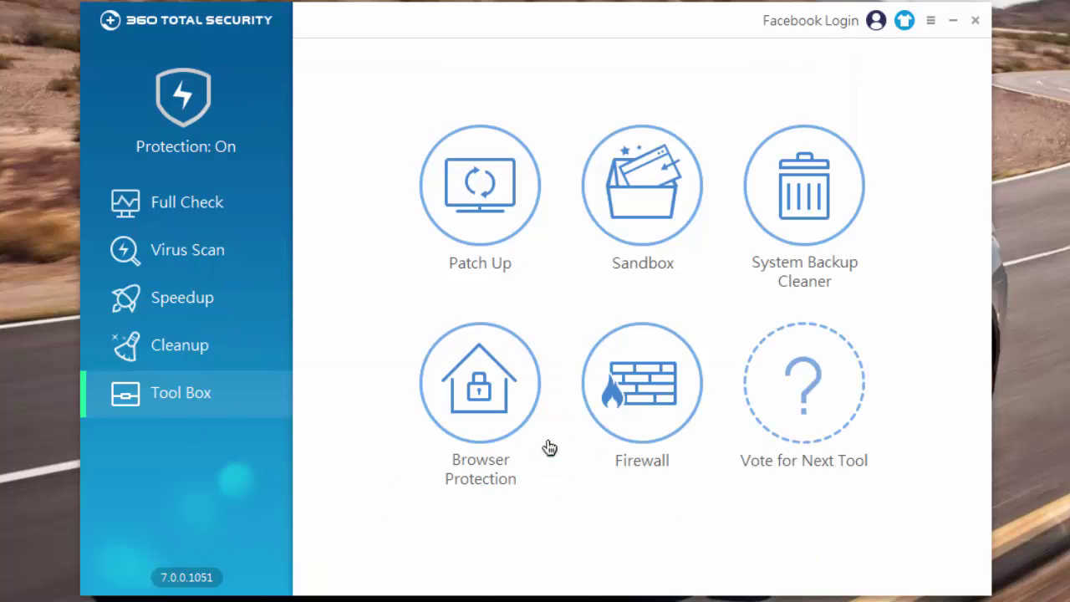
# Examine the layers covered by Privacy Protection, Internet Protection and System Protection in the protection overview
pyautogui.click(206, 136)
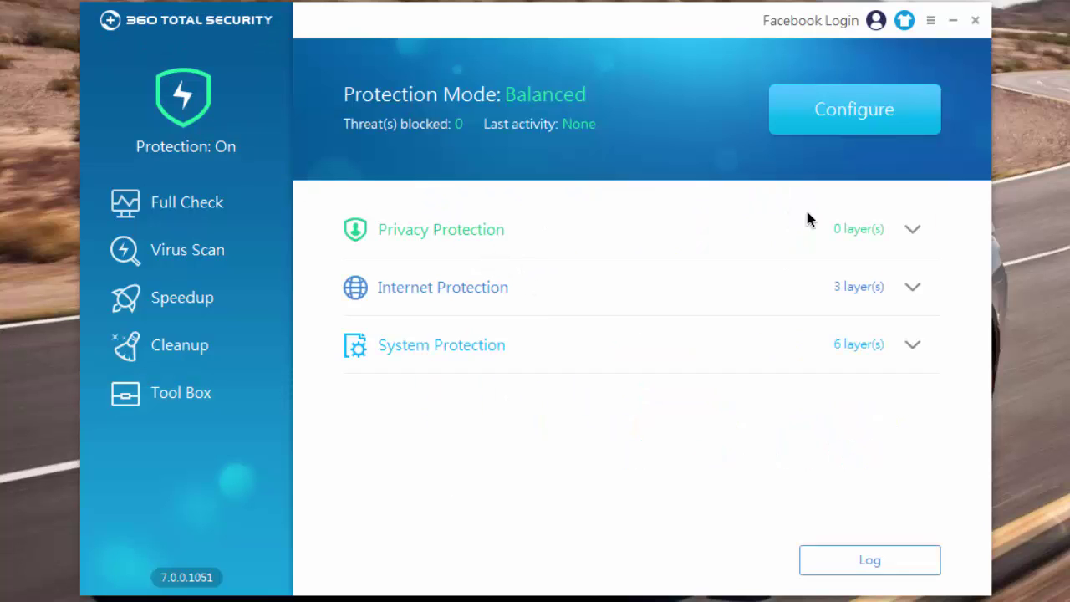
pyautogui.click(911, 231)
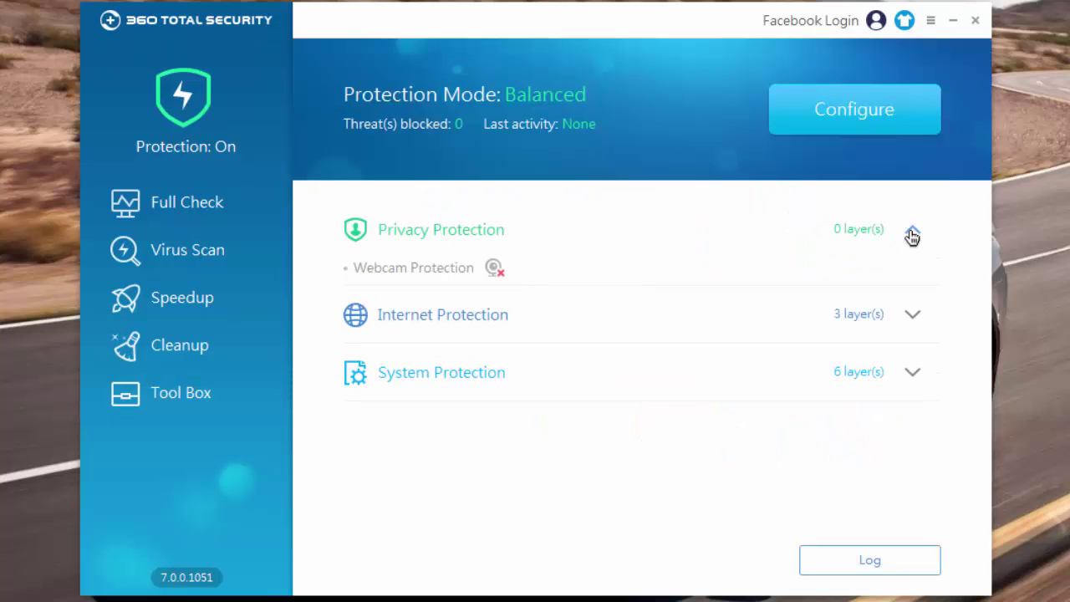
pyautogui.click(911, 234)
pyautogui.click(911, 290)
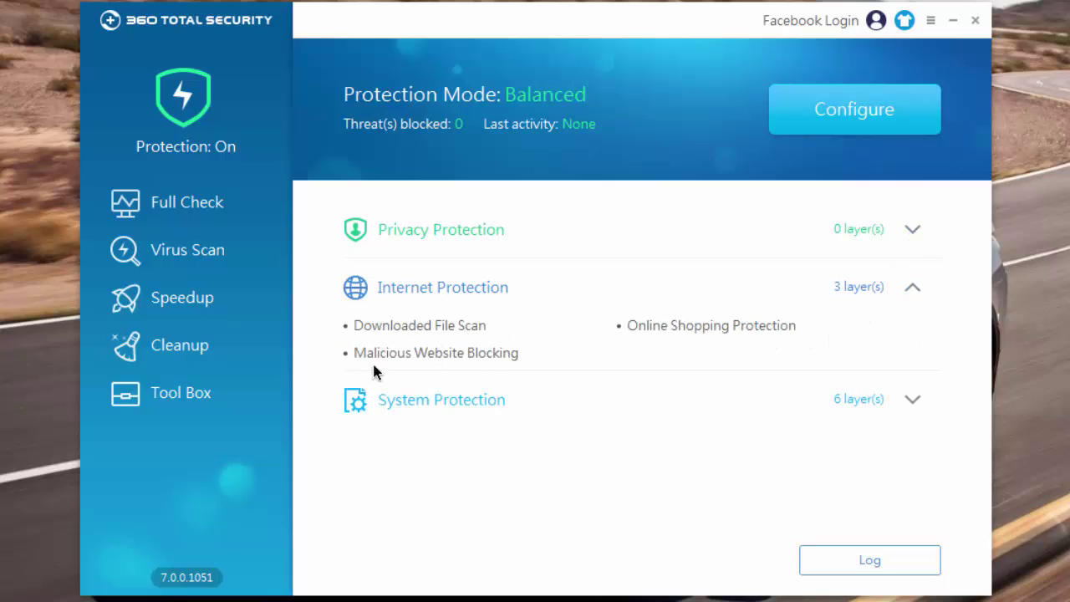
pyautogui.click(913, 378)
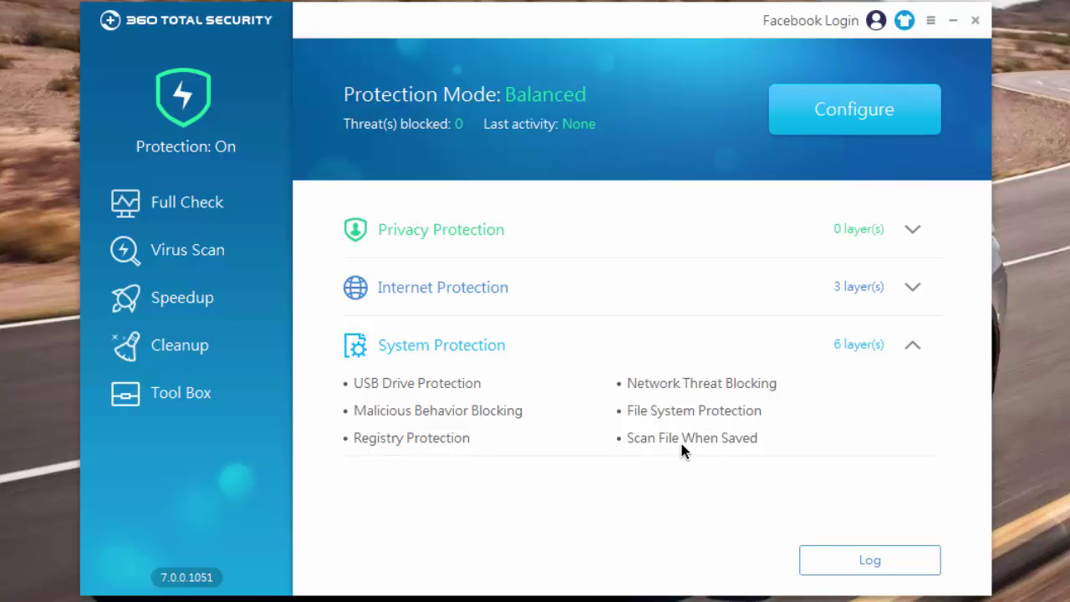
pyautogui.click(911, 344)
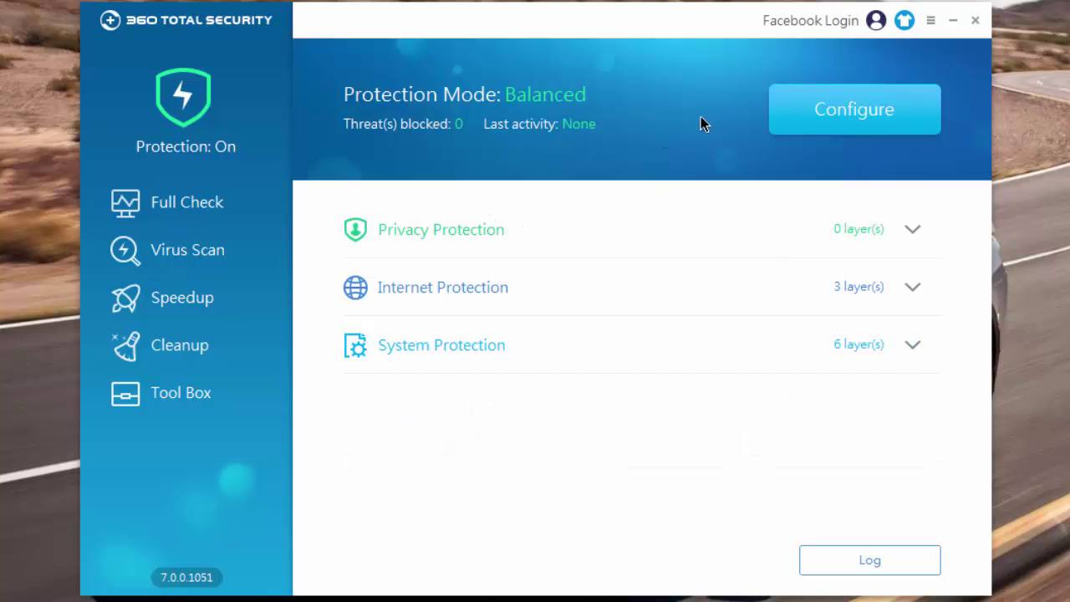
# Compare the Performance, Balanced, Security and Custom protection modes without applying a change
pyautogui.click(852, 111)
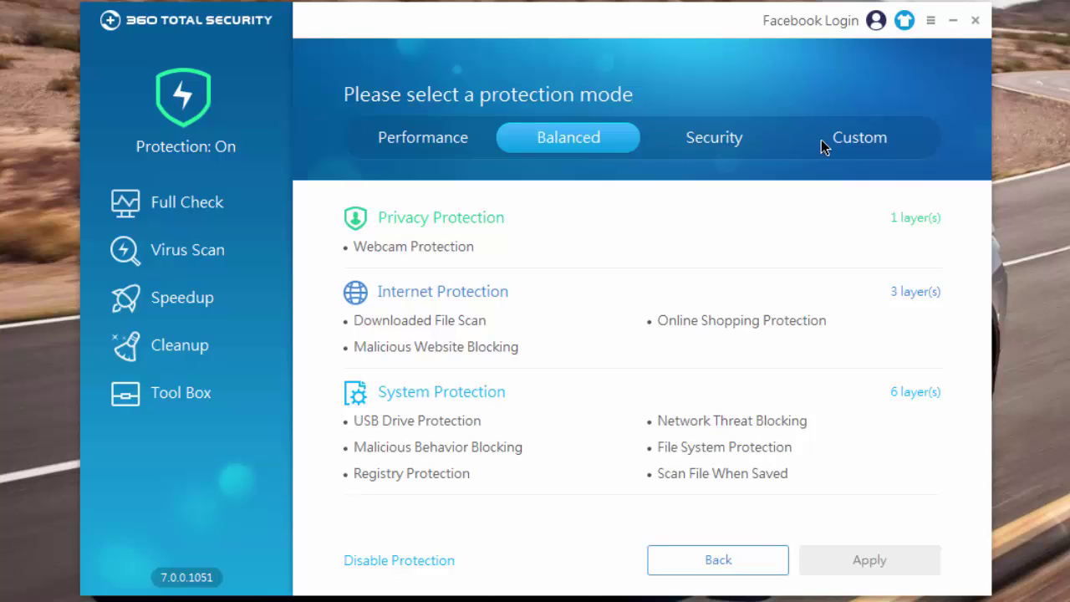
pyautogui.click(439, 138)
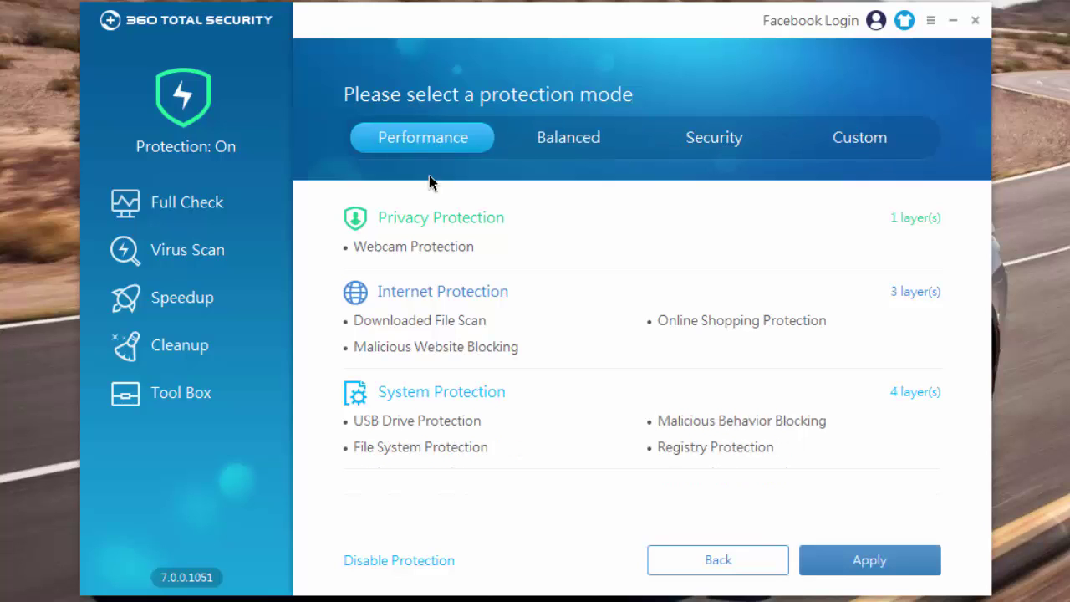
pyautogui.click(575, 142)
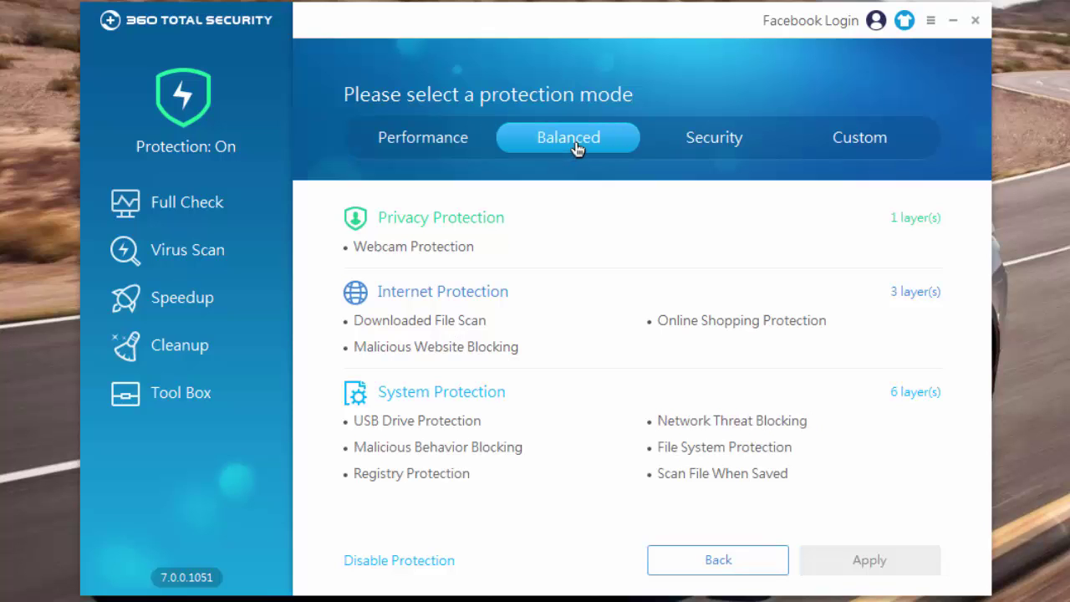
pyautogui.click(714, 137)
pyautogui.click(858, 142)
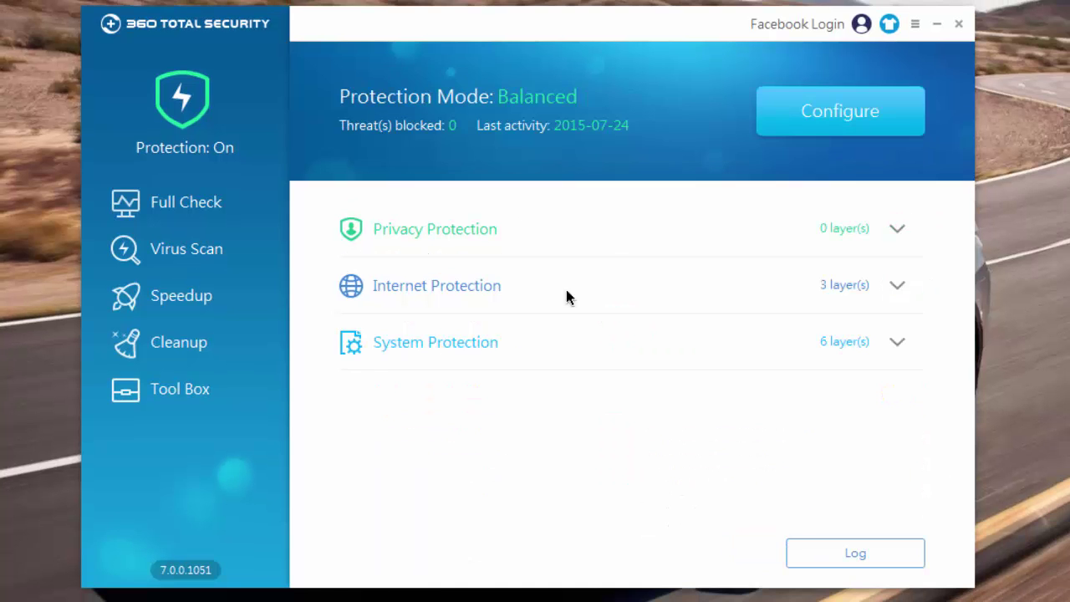
# Review the General, Active Protection, Virus Scan, Trust List and Block List settings, then close the settings and the 360 Total Security window
pyautogui.click(914, 25)
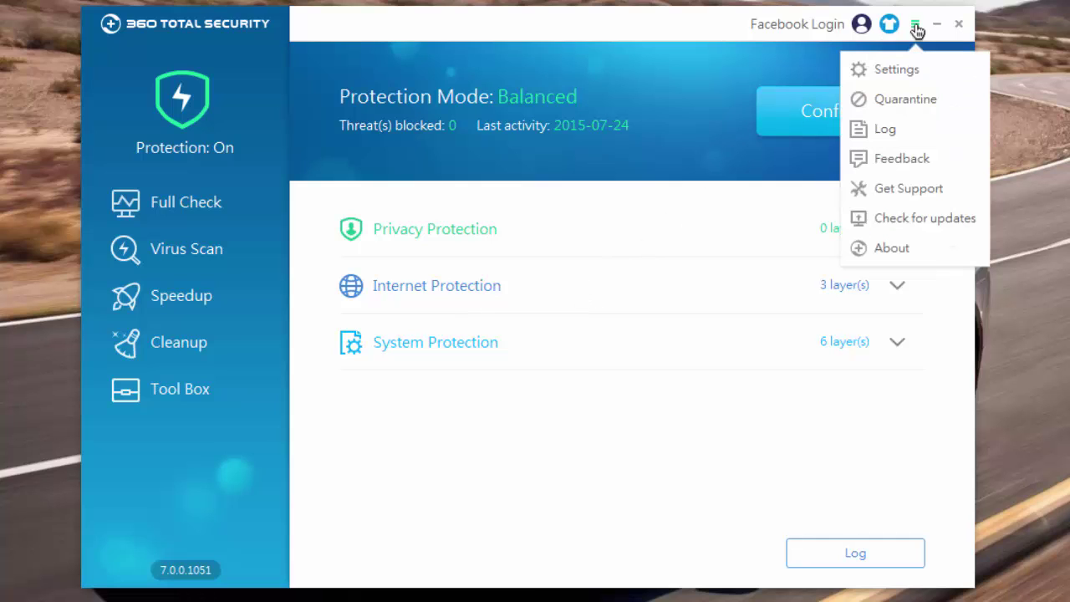
pyautogui.click(892, 73)
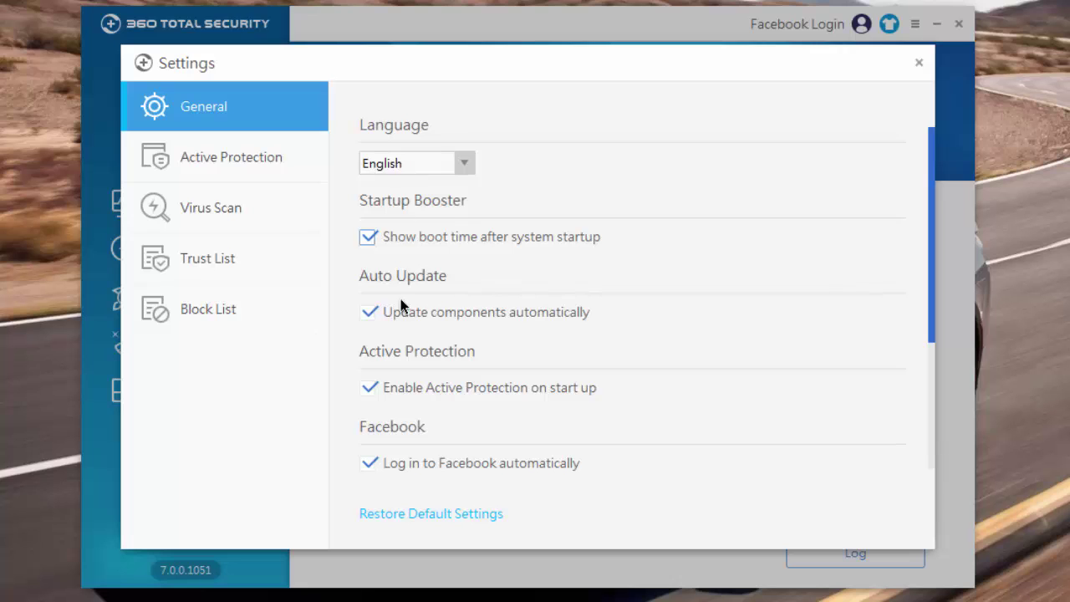
pyautogui.click(210, 165)
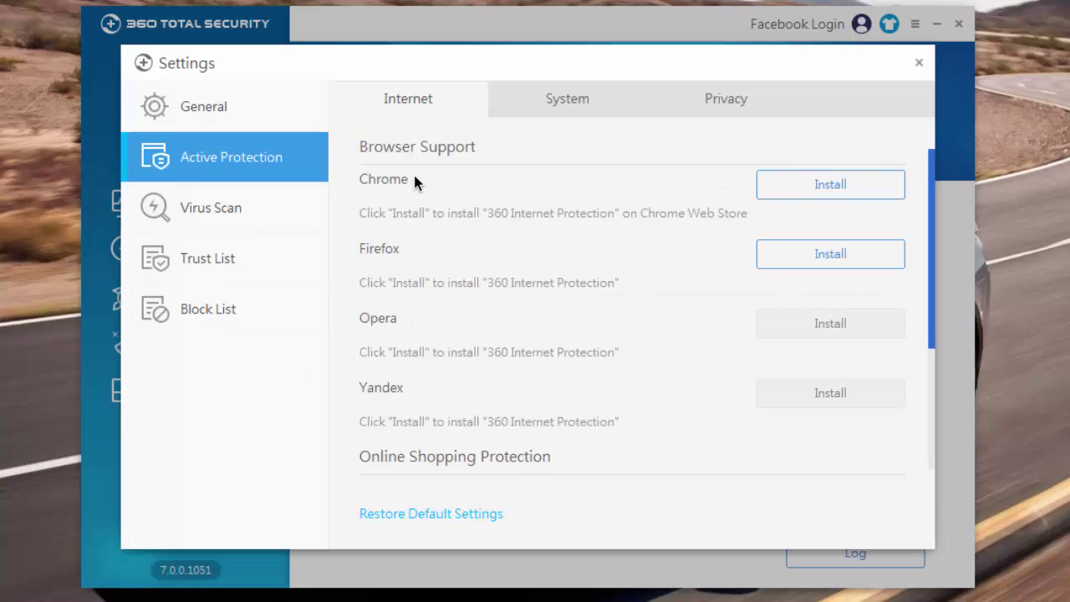
pyautogui.click(234, 205)
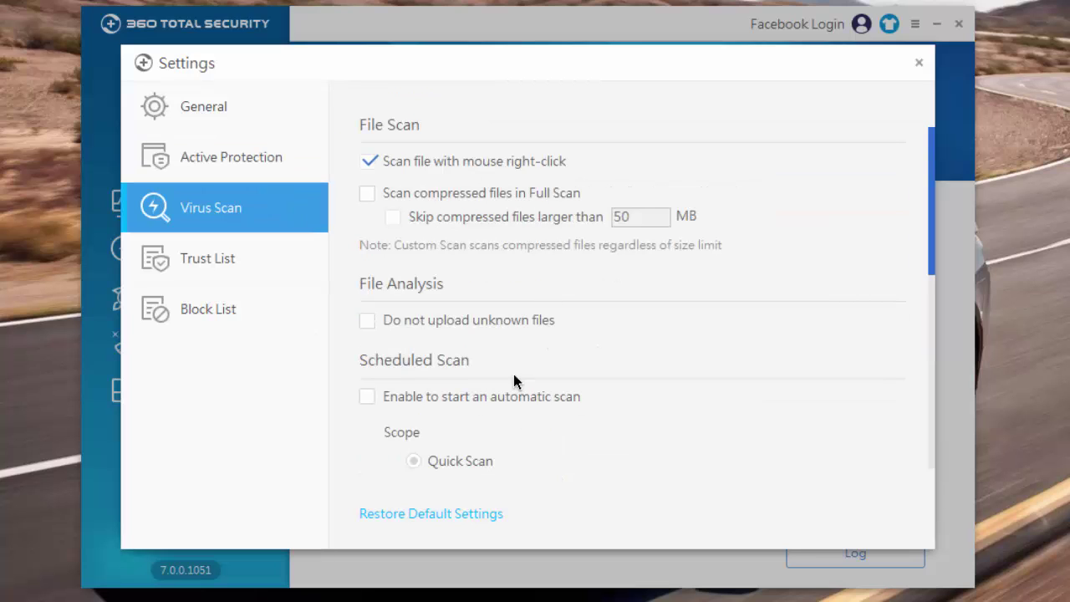
pyautogui.click(243, 263)
pyautogui.click(190, 309)
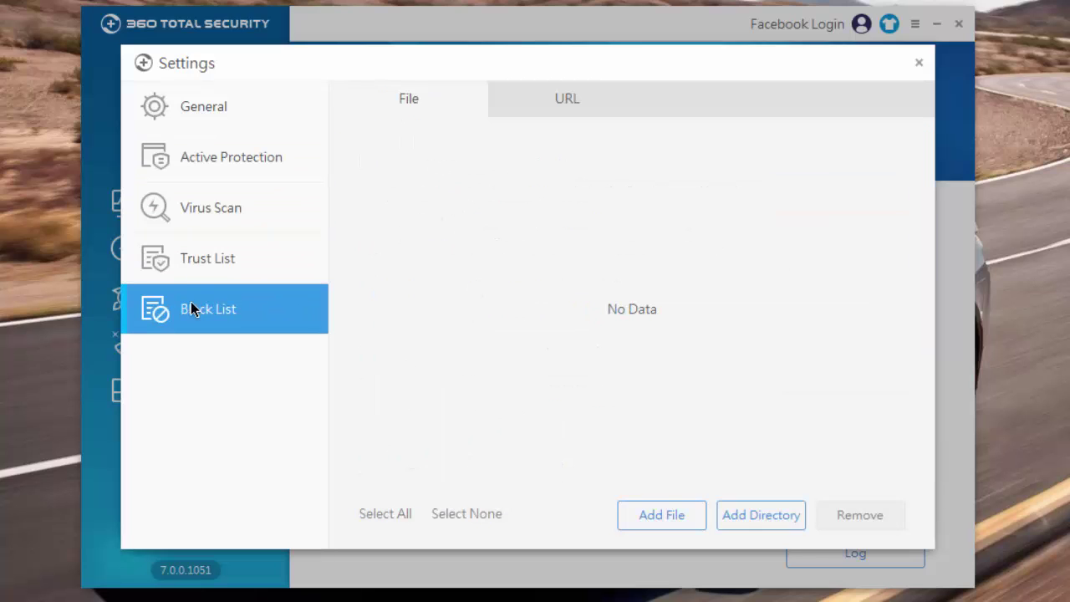
pyautogui.click(918, 65)
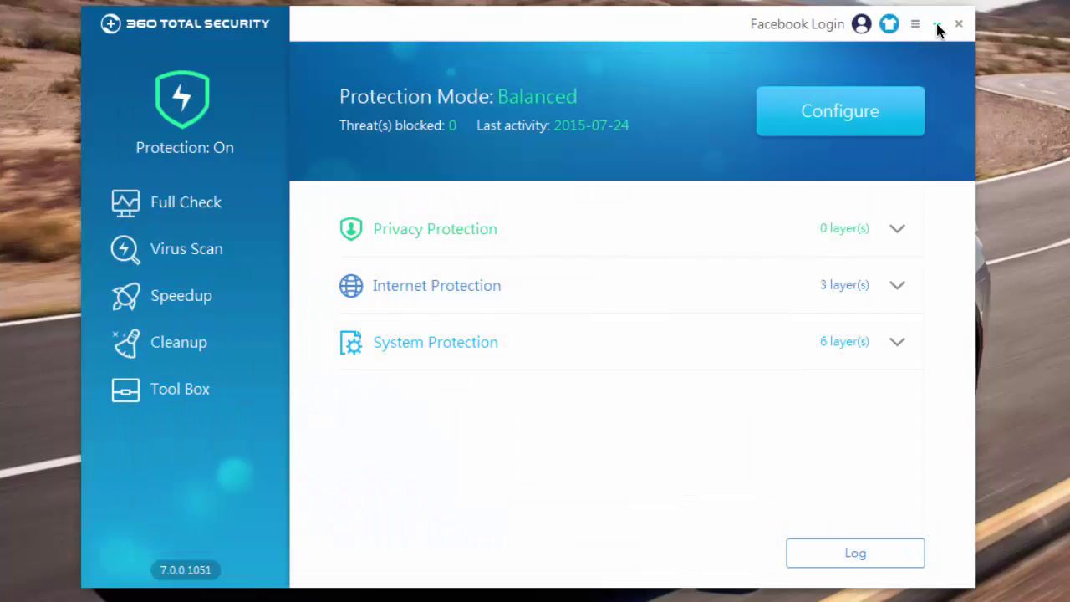
pyautogui.click(959, 24)
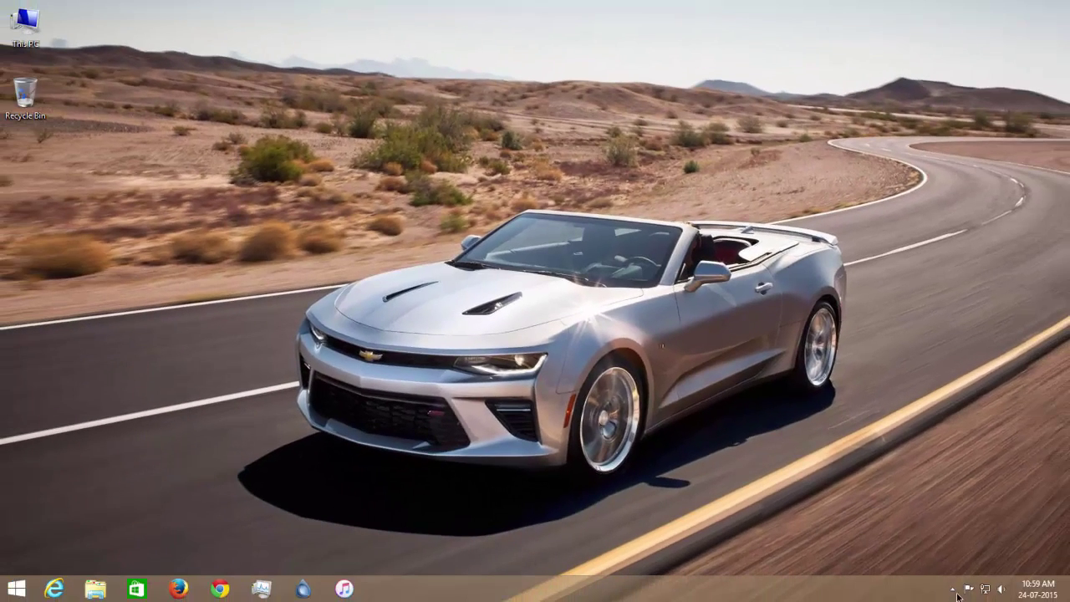
# Open GlassWire from the hidden system tray icons and look through its firewall, usage, alerts and graph views
pyautogui.click(955, 591)
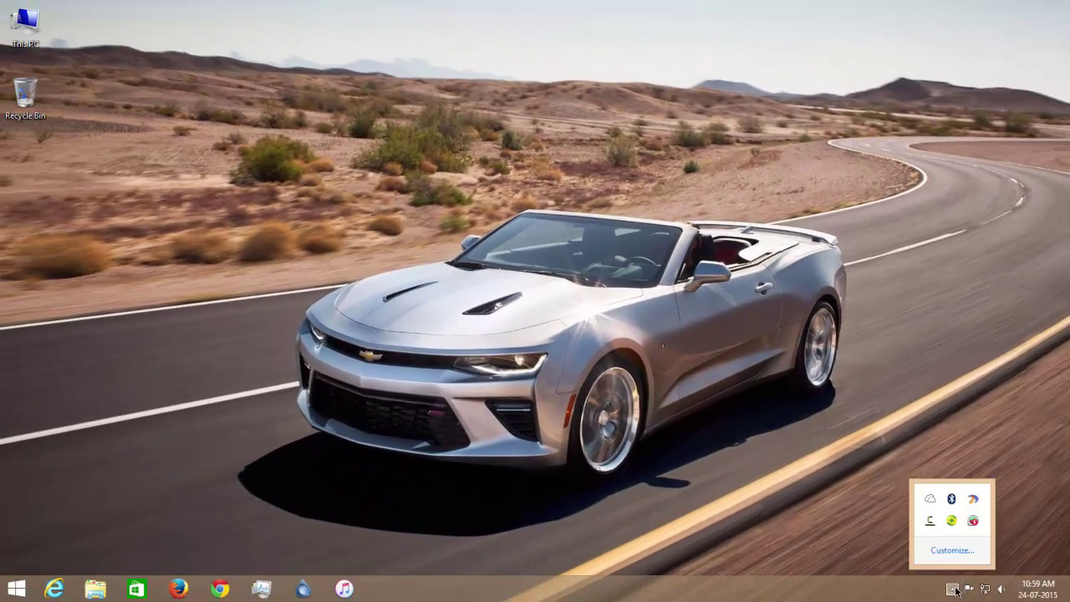
pyautogui.click(973, 521)
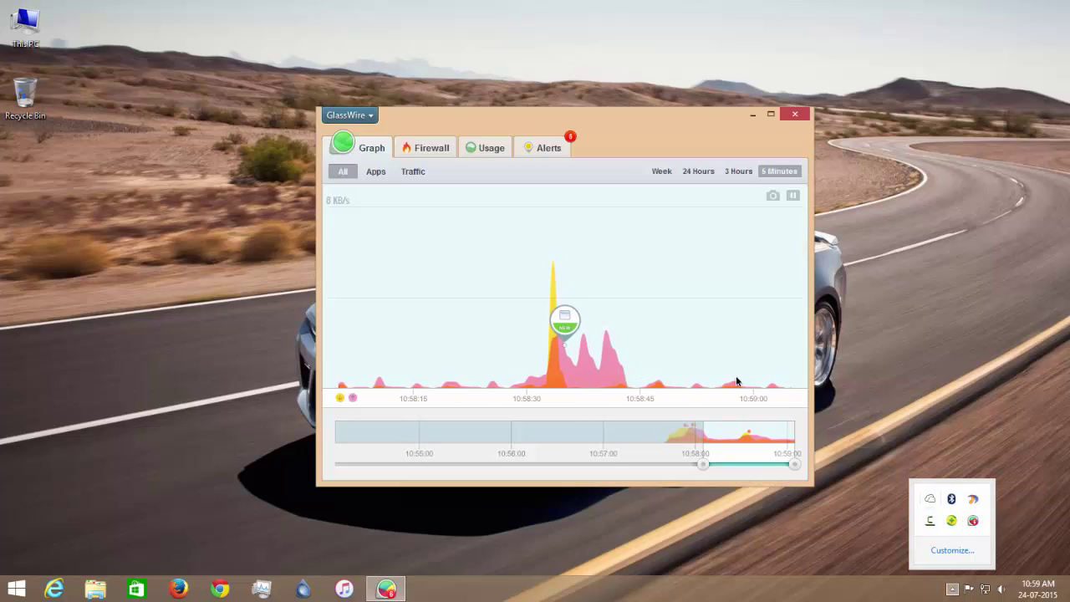
pyautogui.click(422, 149)
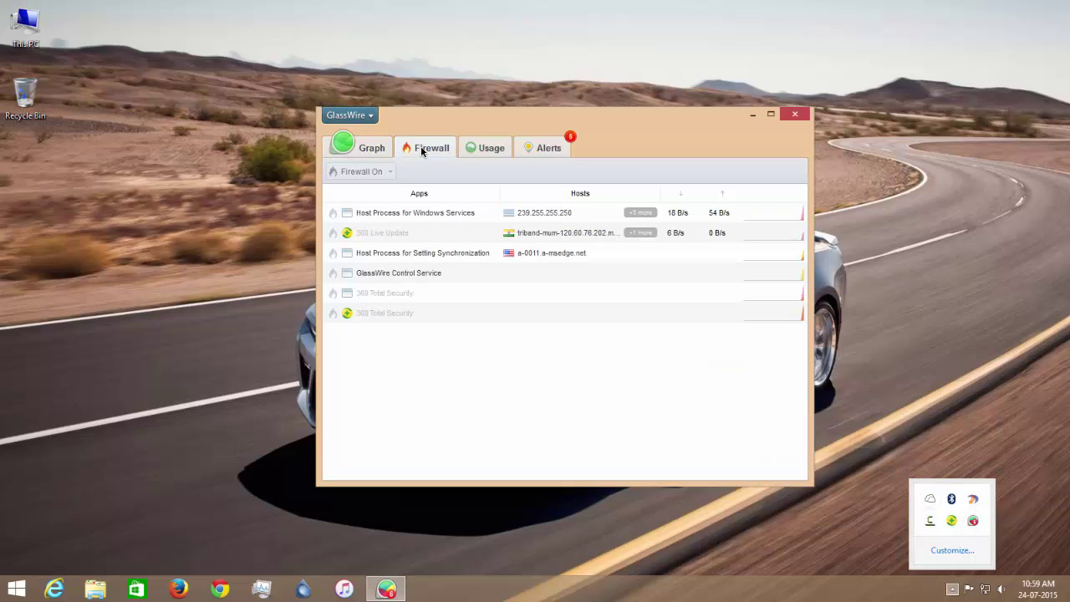
pyautogui.click(485, 147)
pyautogui.click(539, 149)
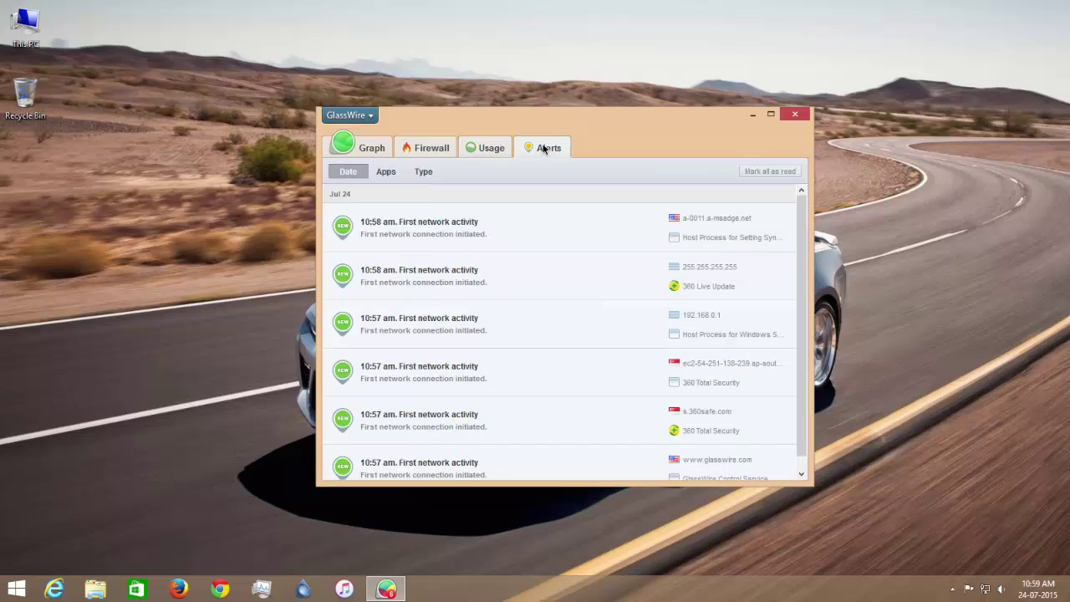
pyautogui.scroll(-1, 486, 318)
pyautogui.scroll(1, 493, 355)
pyautogui.click(372, 147)
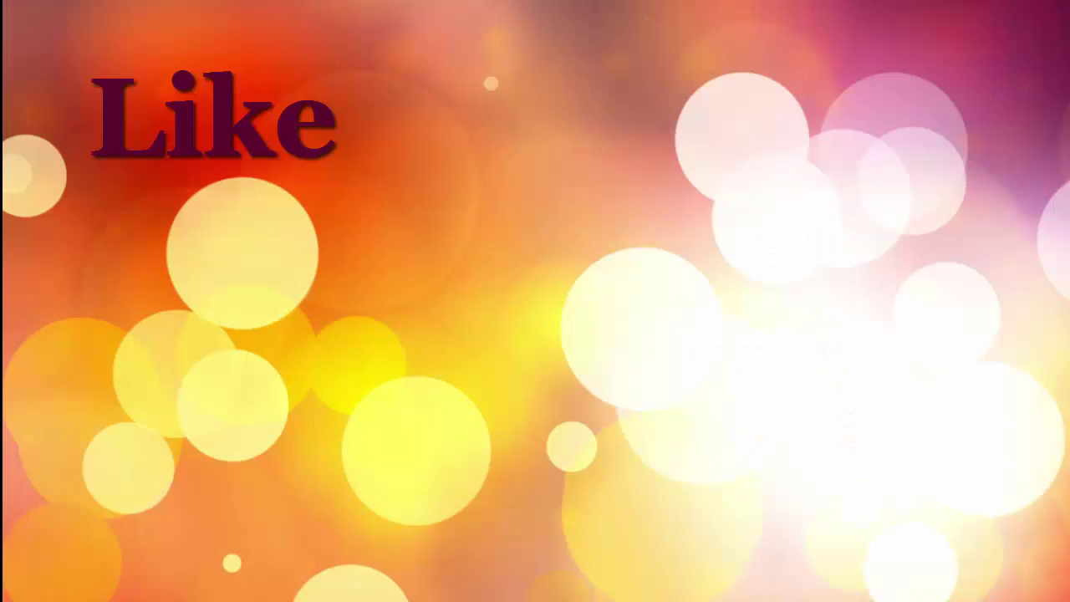